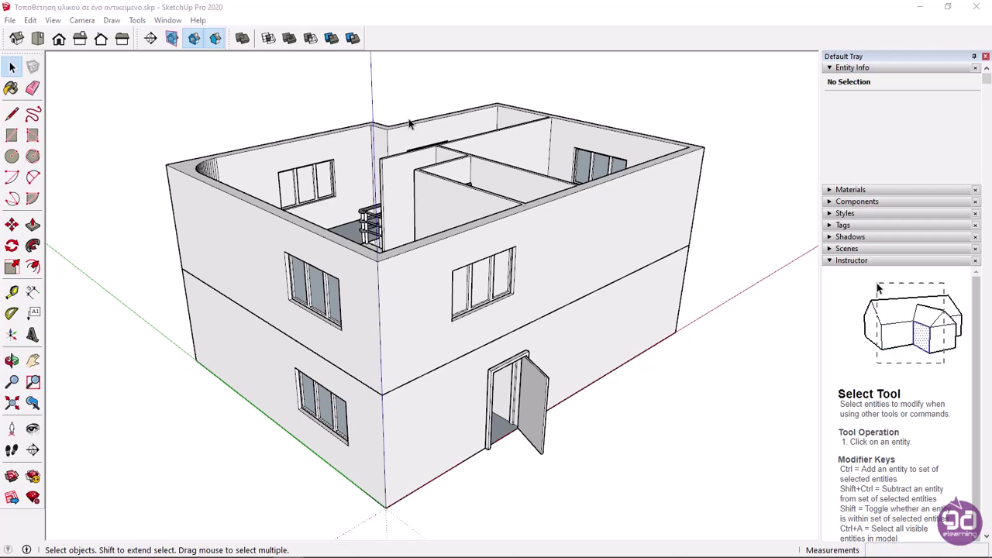
- Expand the Materials panel and check which dialogs the Default Tray includes
left_click(836, 194)
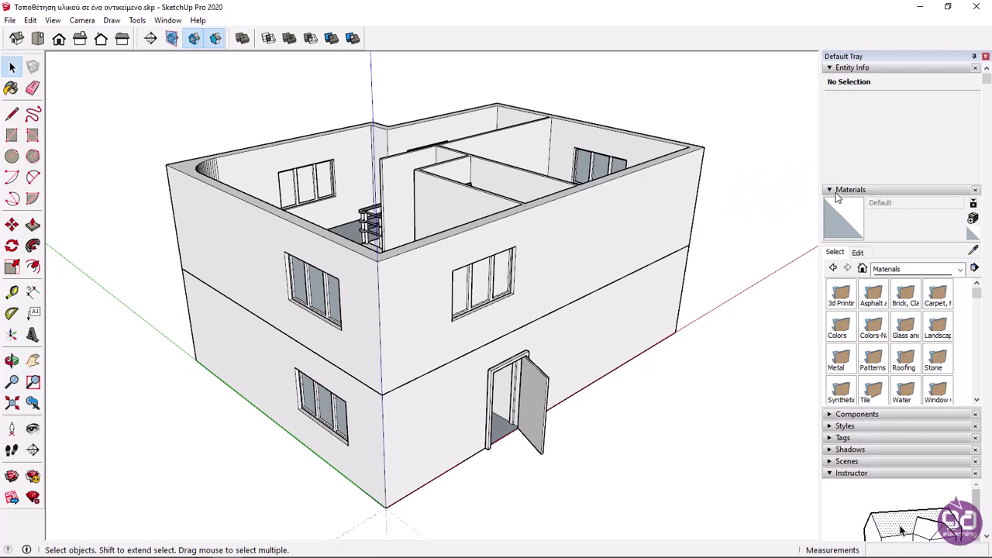
right_click(899, 56)
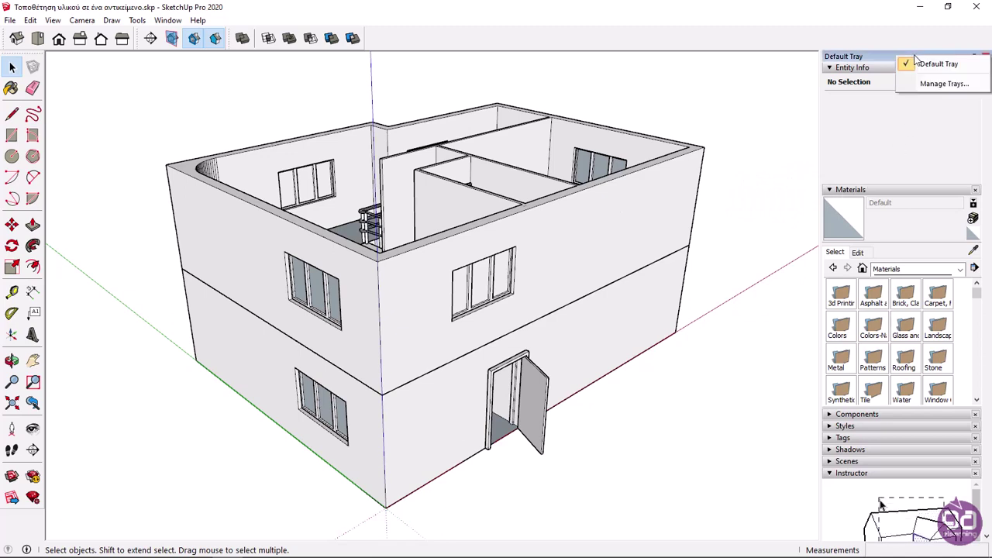
left_click(944, 85)
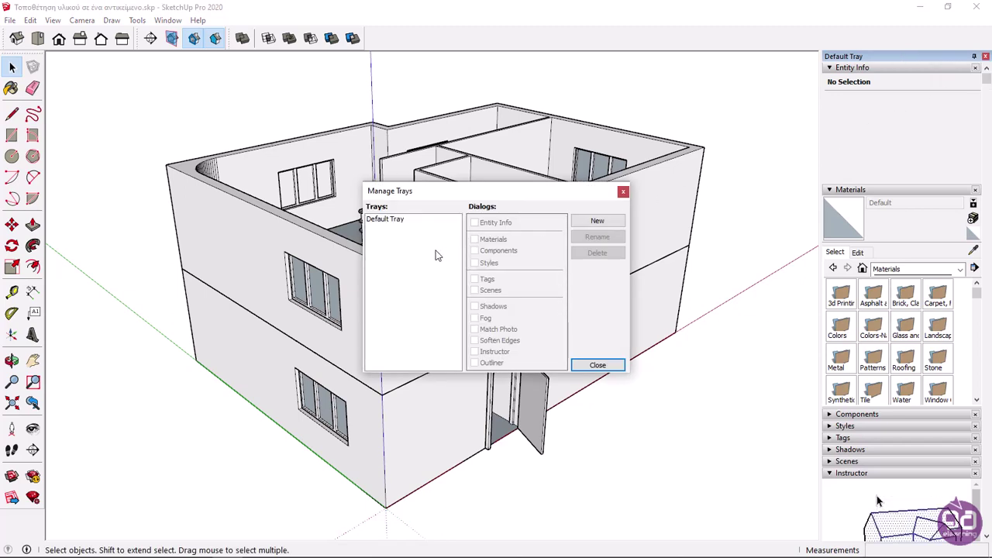
left_click(405, 222)
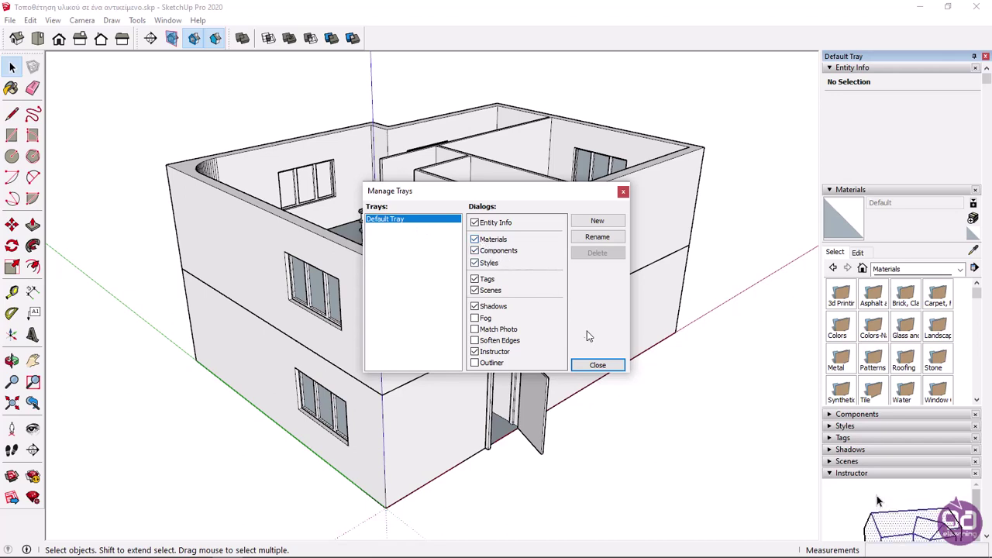
left_click(598, 366)
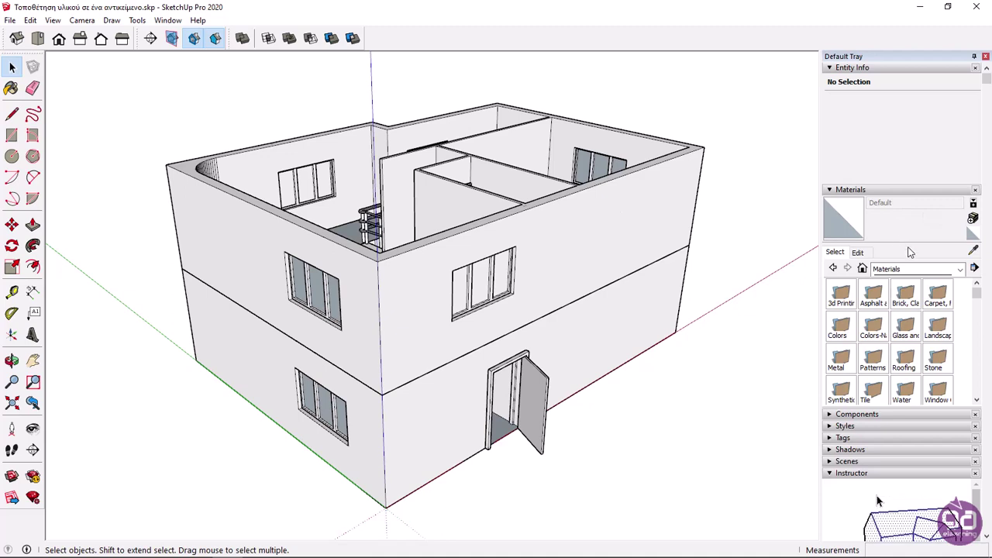
- Browse the Glass and Mirrors materials, and pick Wood Floor from the Wood collection as the paint material
left_click(959, 270)
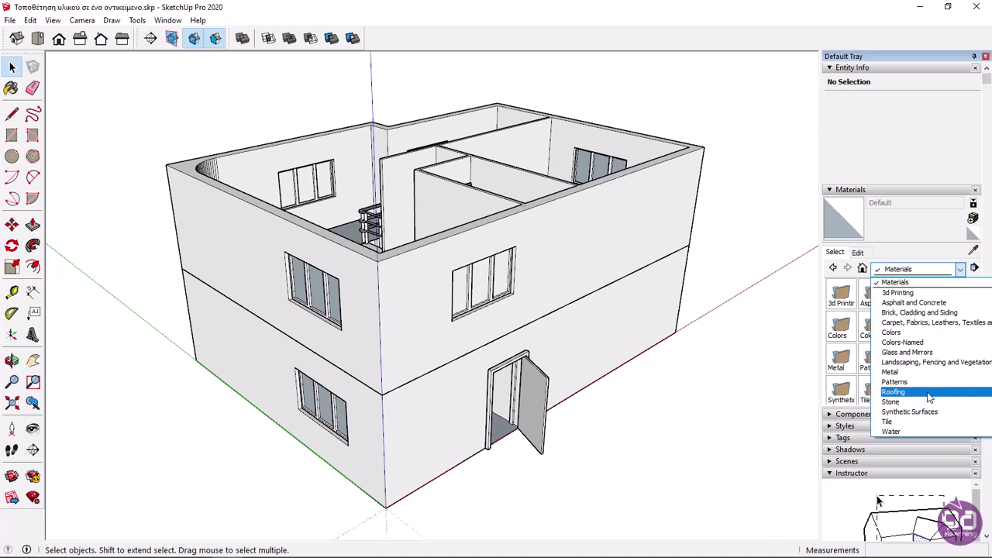
left_click(930, 353)
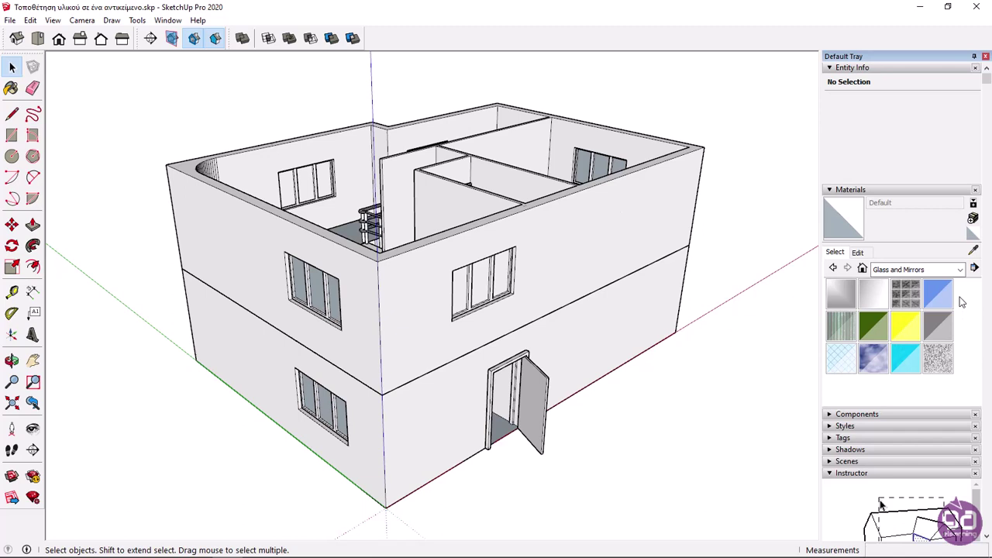
left_click(959, 270)
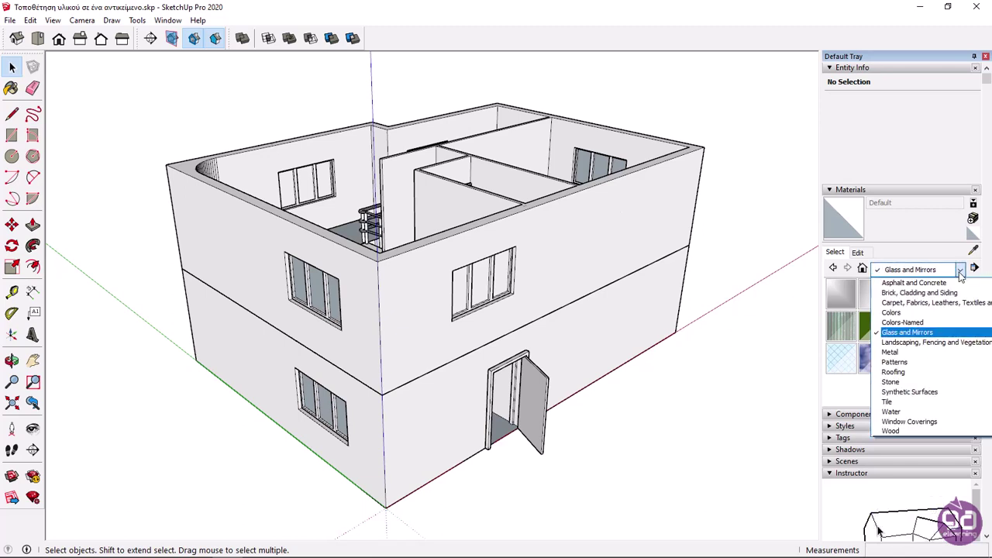
left_click(911, 431)
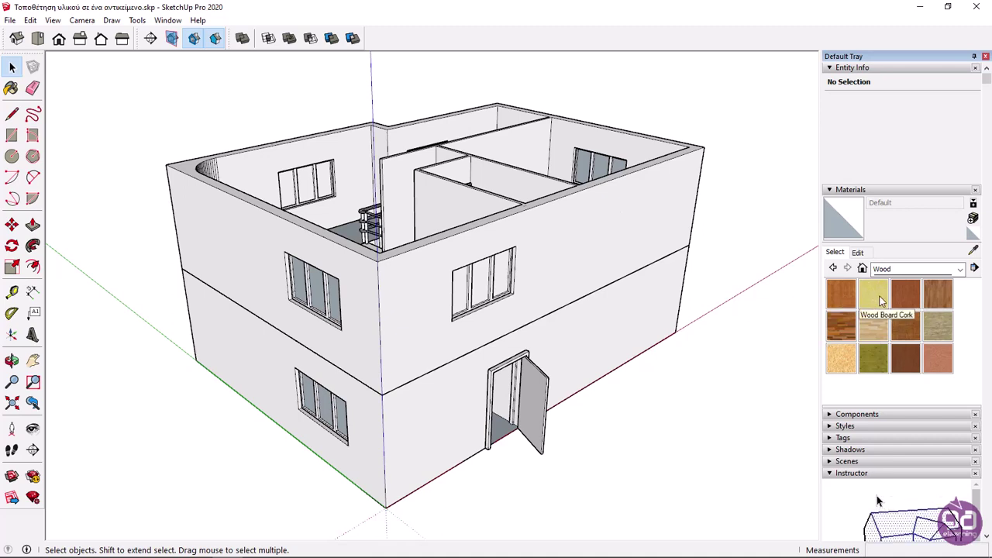
left_click(939, 300)
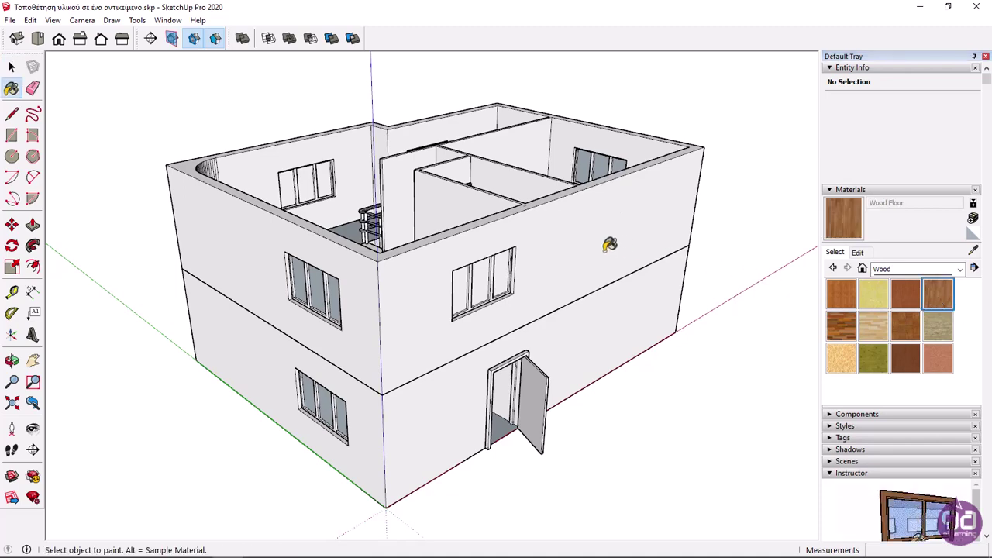
- Try to paint the upper storey's floor with Wood Floor without opening its group, and undo the paint
mouse_move(569, 194)
middle_mouse_down()
mouse_move(518, 222)
mouse_move(505, 290)
middle_mouse_up()
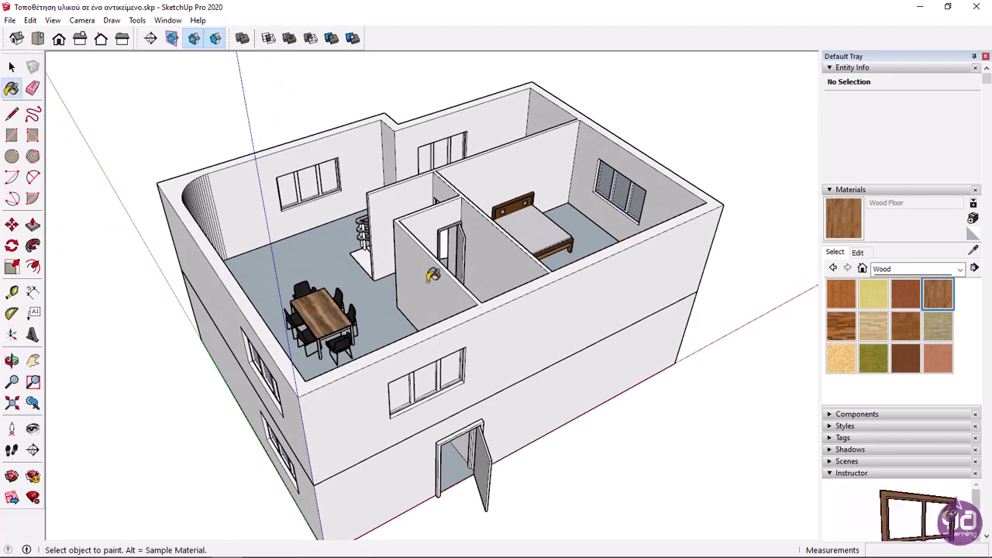
left_click(334, 254)
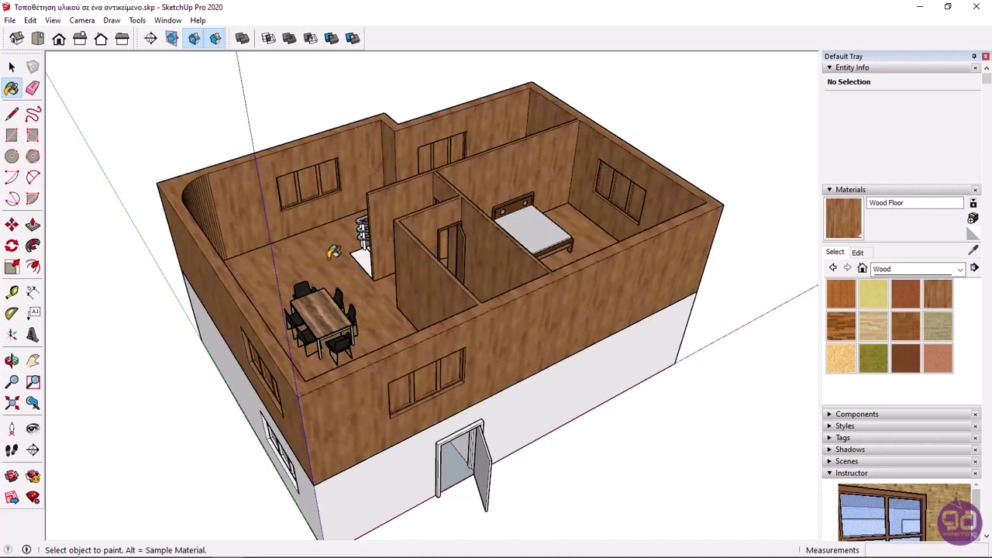
middle_click_drag(334, 254, 353, 242)
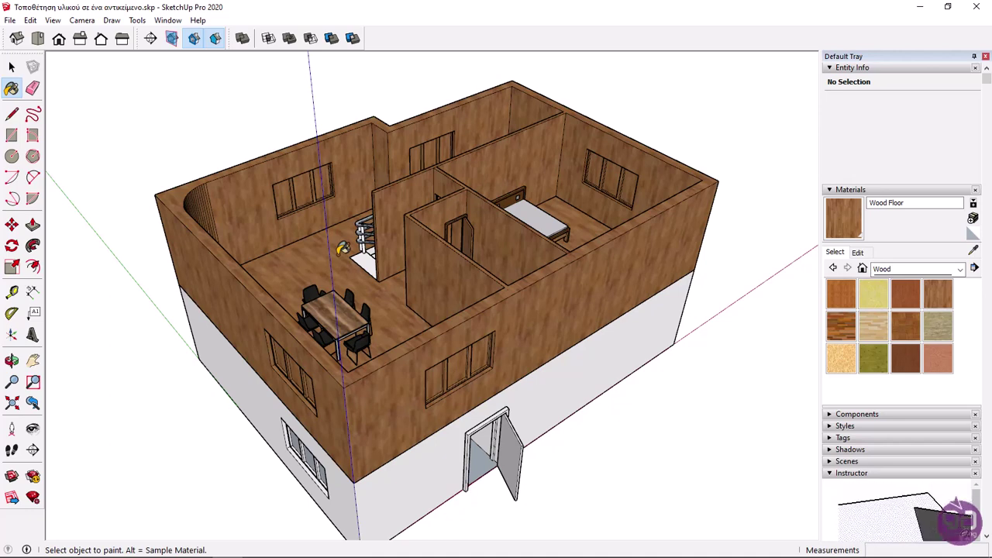
key("ctrl")
key("ctrl+z")
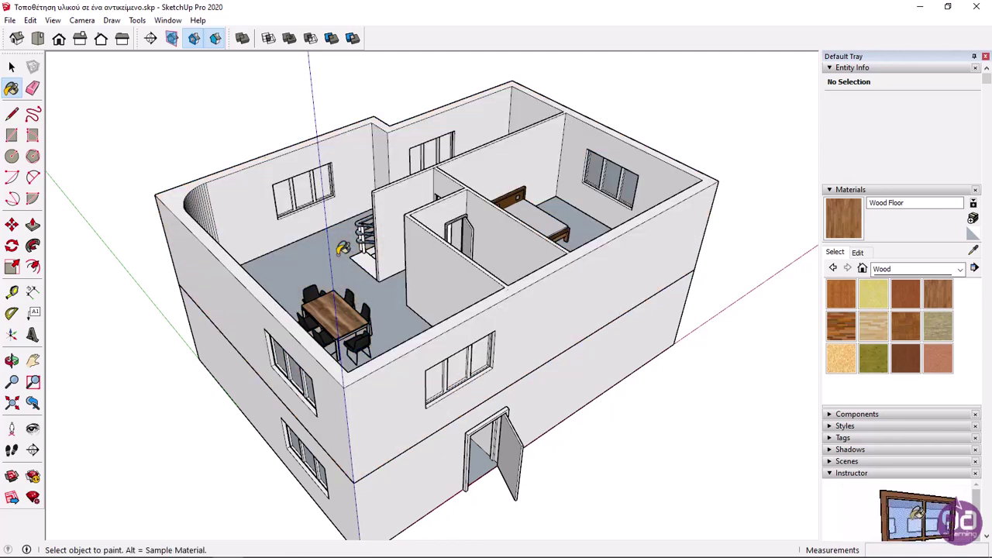
- Open the upper-storey group, paint only its floor face with Wood Floor, and close the group
key("space")
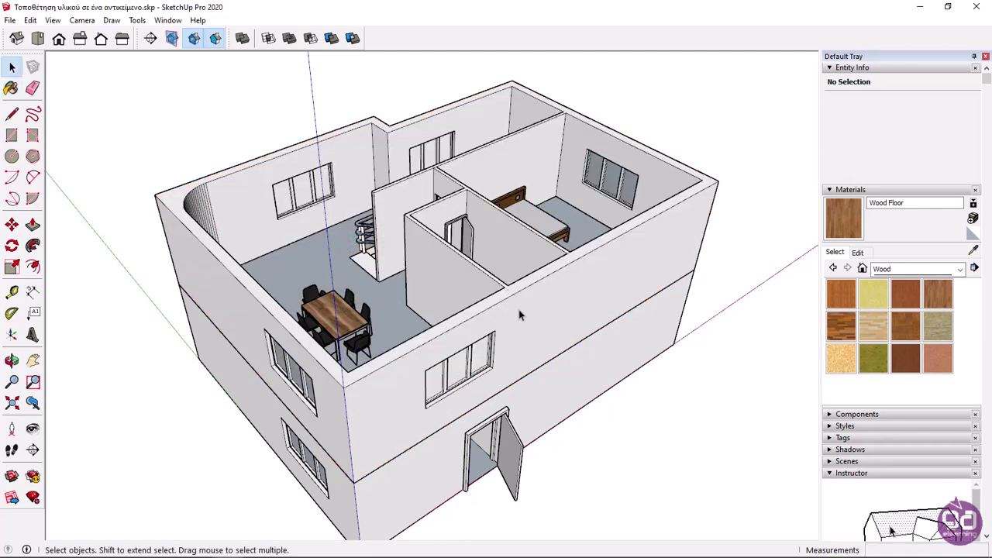
double_click(519, 314)
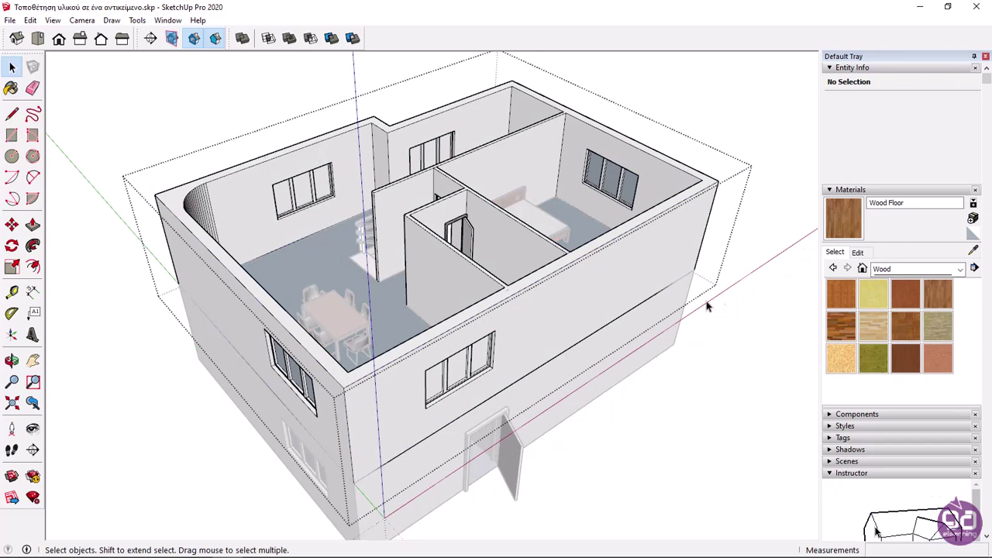
left_click(852, 225)
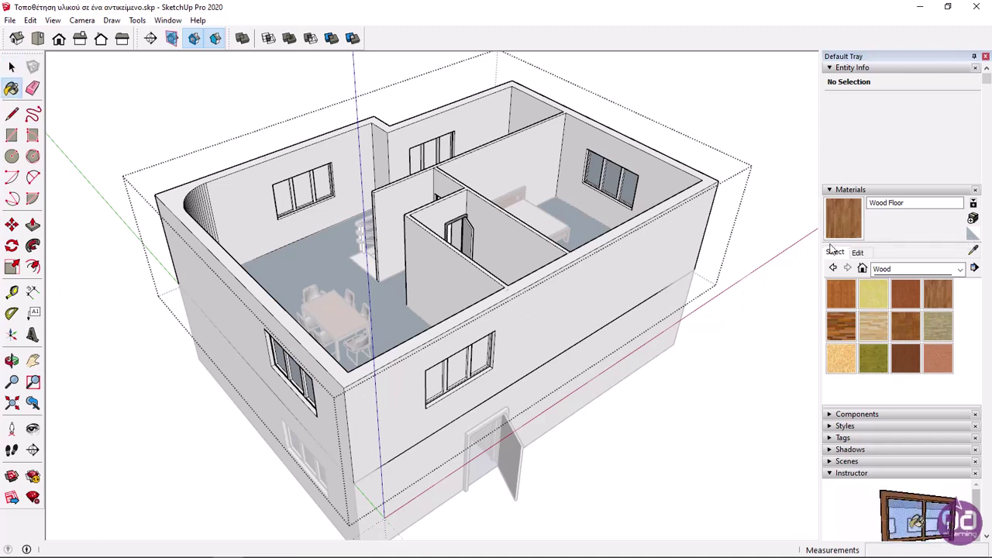
left_click(335, 262)
mouse_move(338, 229)
middle_mouse_down()
mouse_move(468, 294)
mouse_move(697, 294)
mouse_move(635, 325)
mouse_move(510, 296)
mouse_move(321, 286)
mouse_move(297, 253)
middle_mouse_up()
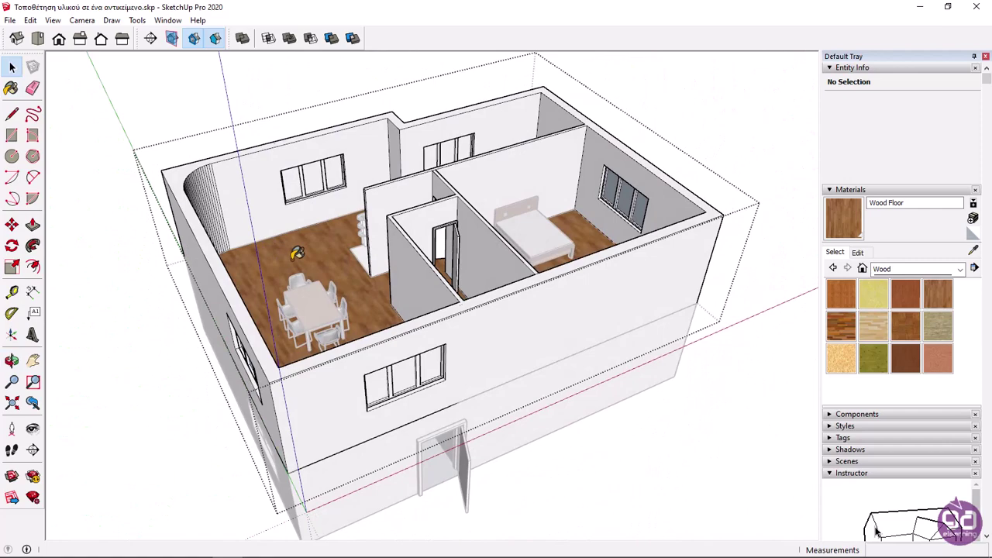
key("space")
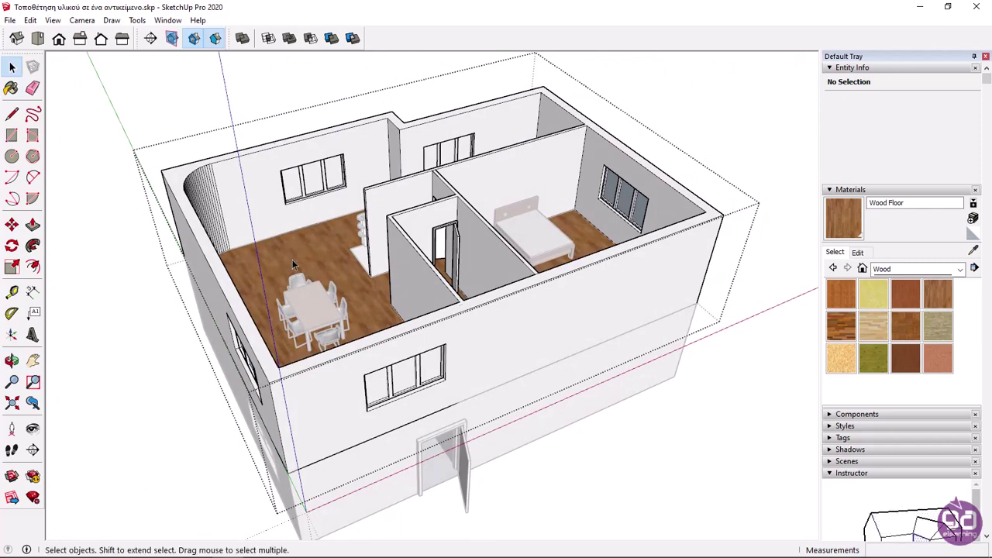
middle_click_drag(359, 290, 392, 285)
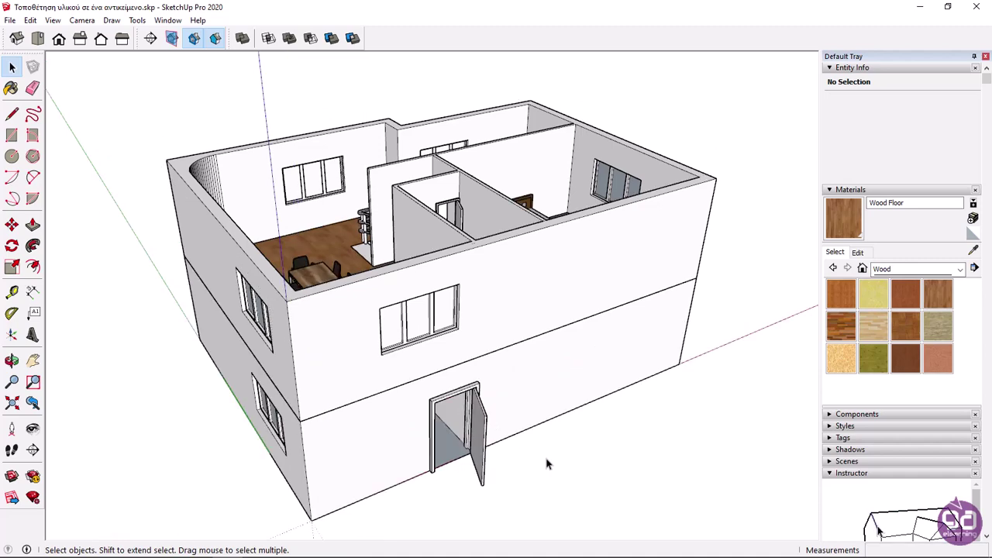
- Reopen the upper-storey group and paint its front exterior wall with Concrete Aggregate Smoke from the Asphalt and Concrete collection
double_click(496, 308)
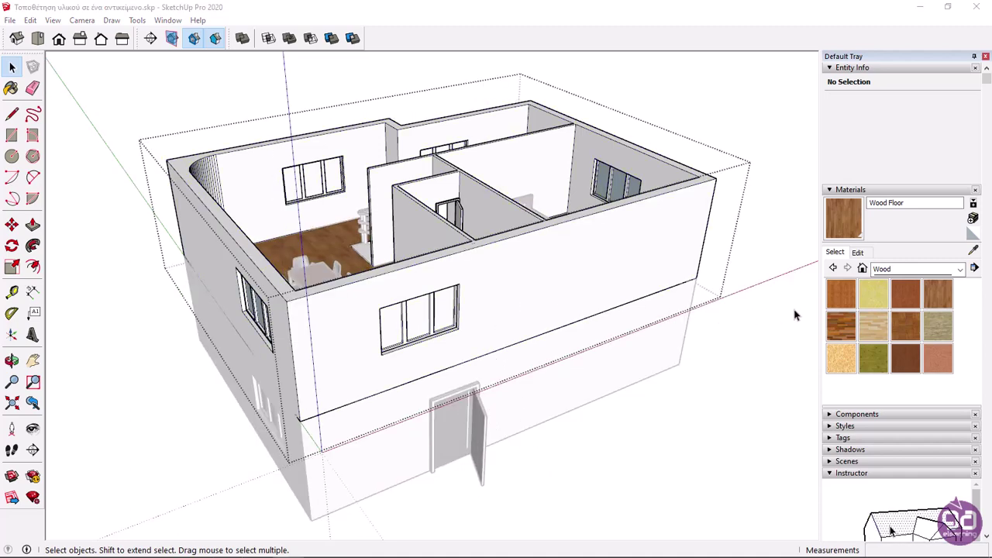
left_click(960, 270)
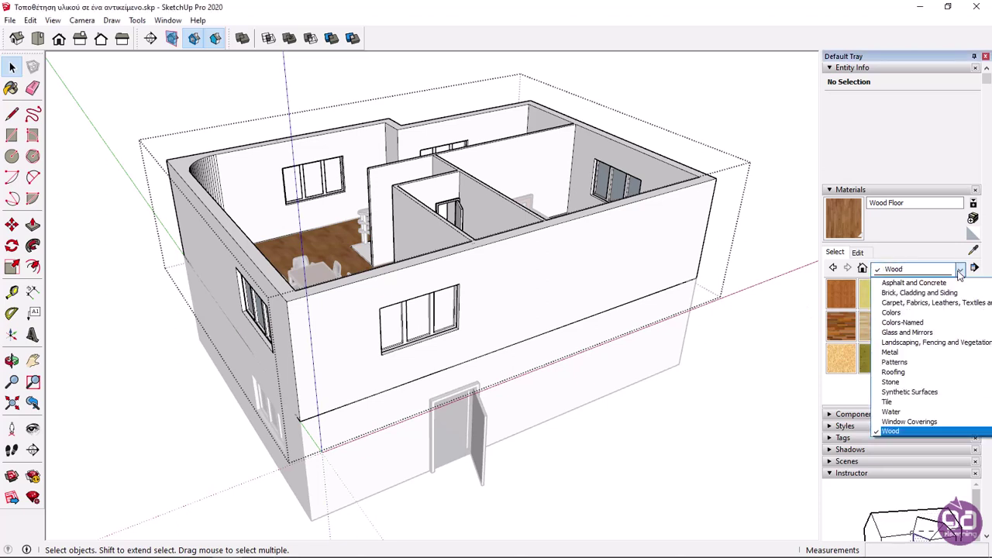
left_click(967, 284)
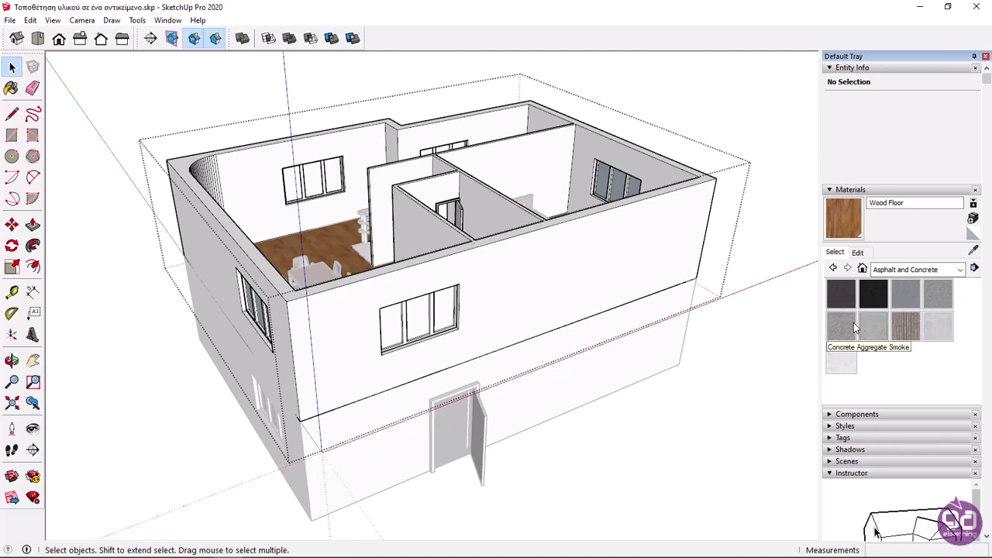
left_click(854, 323)
left_click(542, 290)
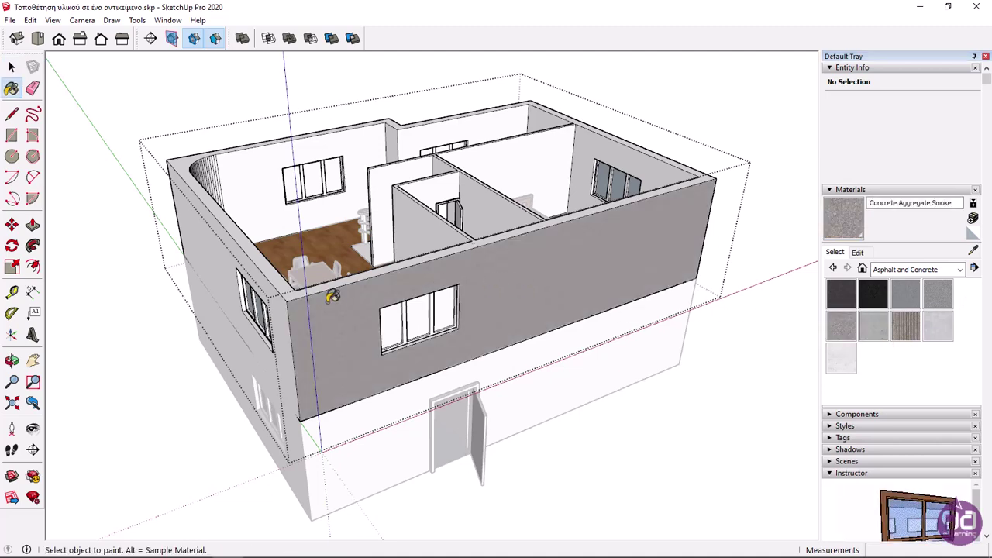
- Paint the remaining exterior walls of the upper storey with Concrete Aggregate Smoke and close the group
middle_click_drag(278, 327, 394, 281)
left_click(394, 281)
mouse_move(189, 237)
middle_mouse_down()
mouse_move(339, 282)
mouse_move(503, 224)
middle_mouse_up()
left_click(470, 228)
middle_click_drag(409, 242, 470, 173)
left_click(454, 189)
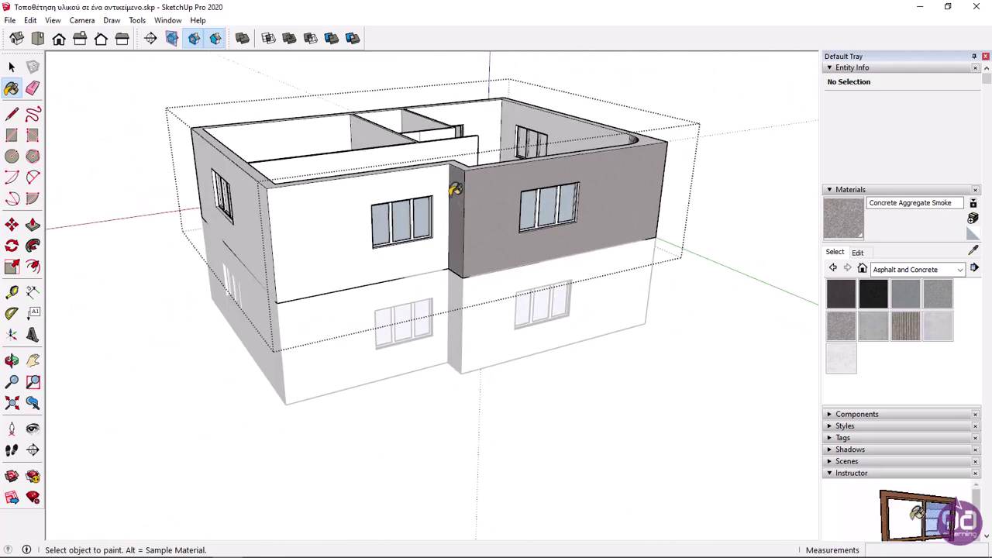
left_click(281, 196)
left_click(248, 210)
mouse_move(158, 212)
middle_mouse_down()
mouse_move(381, 259)
mouse_move(620, 251)
mouse_move(277, 197)
mouse_move(454, 280)
mouse_move(724, 277)
mouse_move(752, 296)
middle_mouse_up()
key("space")
left_click(765, 343)
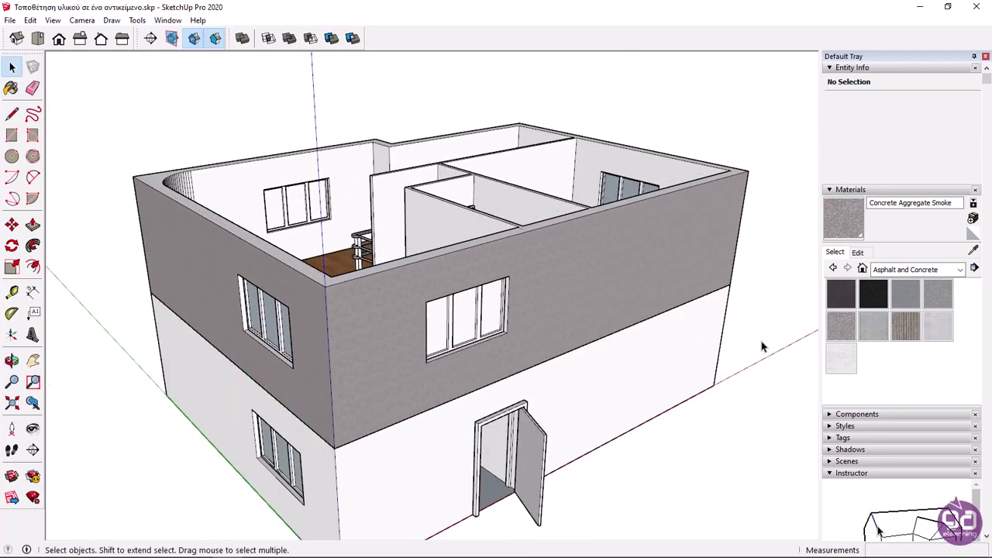
- Open the ground-floor group and paint the entrance wall and the adjacent side wall with Concrete Aggregate Smoke
double_click(655, 363)
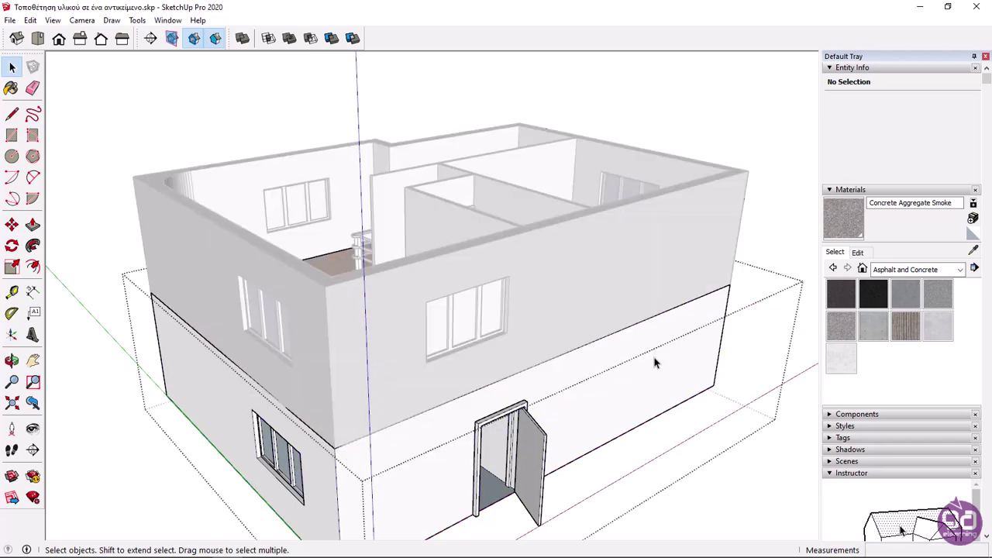
middle_click_drag(649, 358, 644, 282)
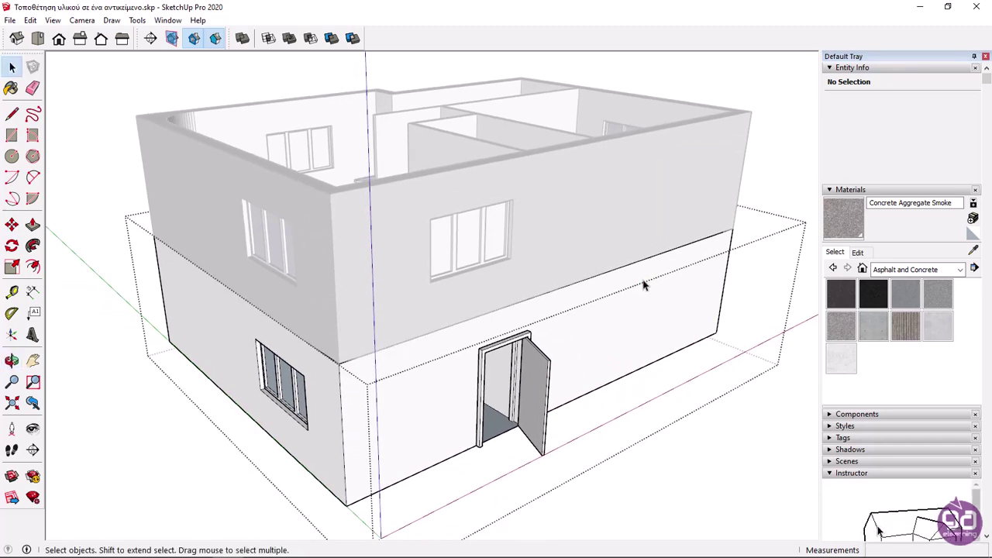
left_click(843, 217)
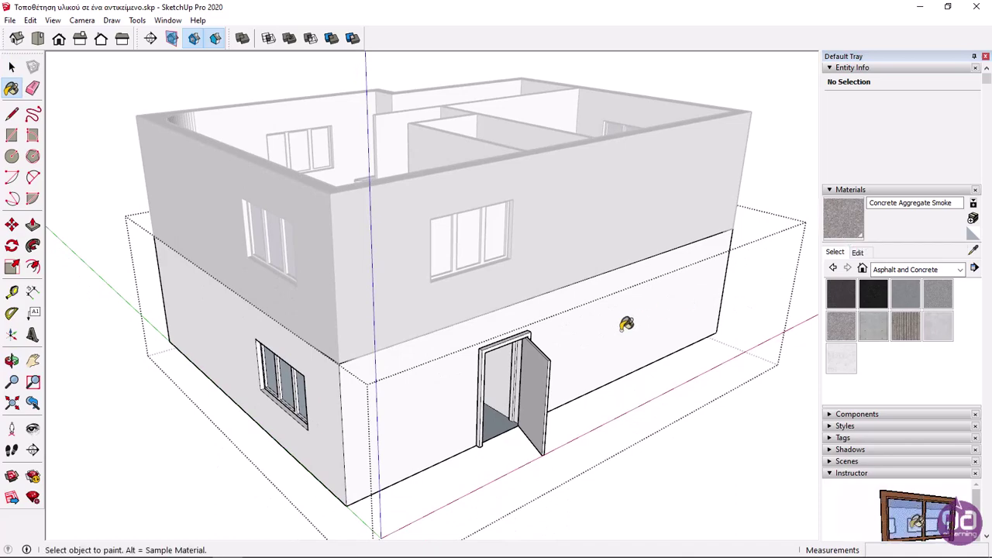
left_click(398, 354)
left_click(322, 361)
- Paint the ground floor's remaining rear and side exterior walls with Concrete Aggregate Smoke and close the group
middle_click_drag(323, 361, 573, 346)
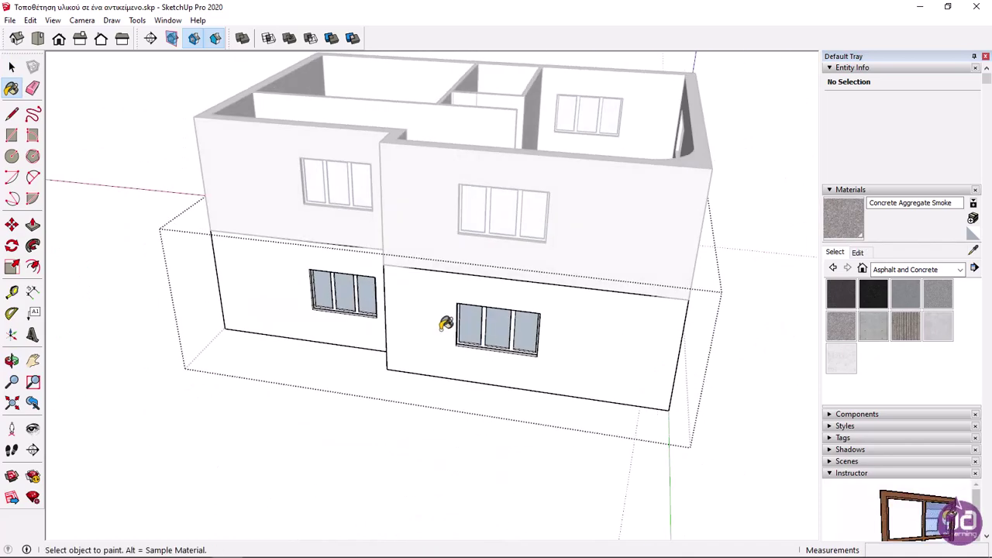
left_click(446, 324)
mouse_move(446, 324)
middle_mouse_down()
mouse_move(527, 248)
mouse_move(442, 257)
middle_mouse_up()
left_click(440, 261)
left_click(457, 302)
left_click(247, 290)
mouse_move(247, 291)
middle_mouse_down()
mouse_move(197, 267)
mouse_move(674, 295)
mouse_move(286, 328)
mouse_move(631, 354)
mouse_move(621, 337)
middle_mouse_up()
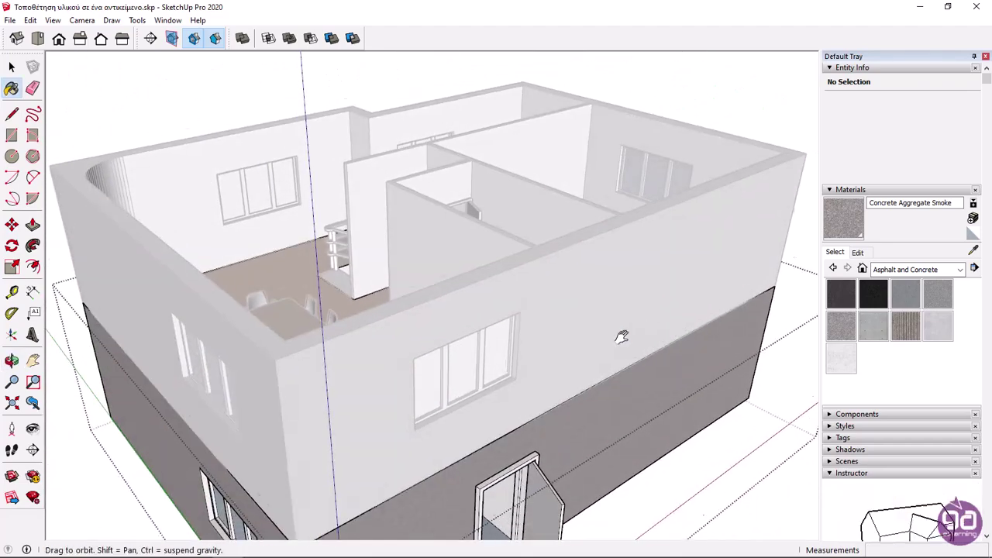
scroll(631, 333, "down", 5)
middle_click_drag(525, 409, 439, 277)
scroll(480, 240, "up", 4)
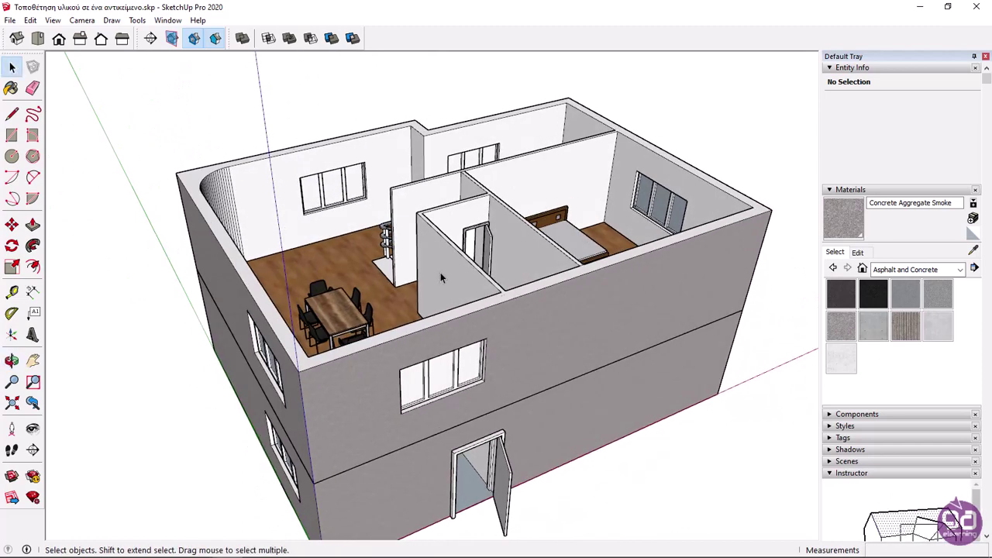
- Open the upper-storey group and paint the small middle room's interior walls with Marble Carrara Floor Tile from the Tile collection
middle_click_drag(697, 209, 599, 266)
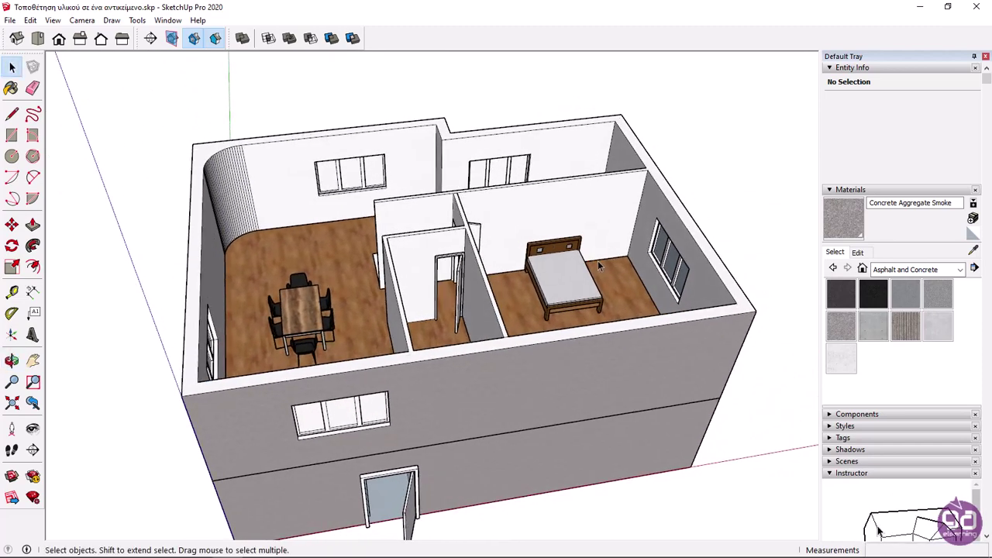
double_click(416, 271)
middle_click_drag(417, 272, 470, 280)
left_click(960, 269)
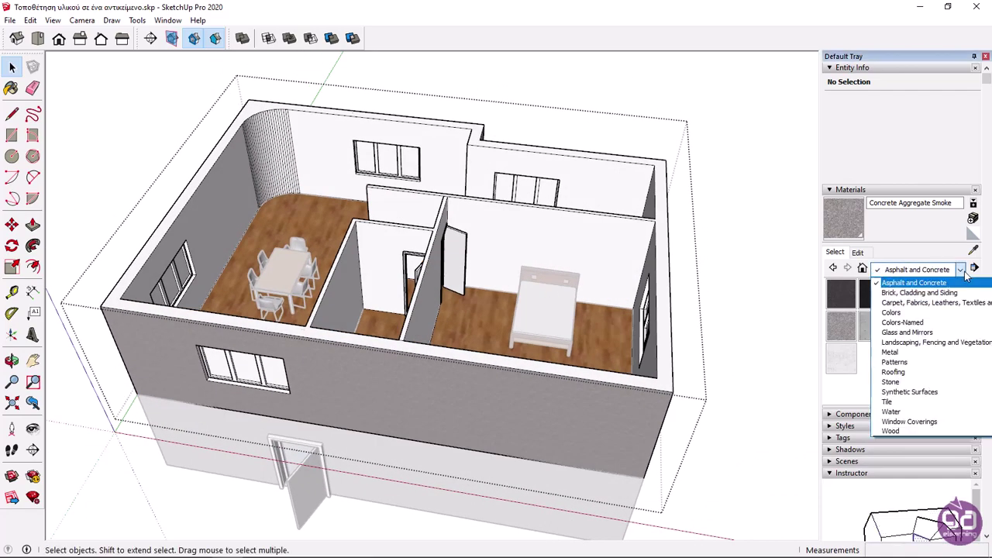
left_click(891, 401)
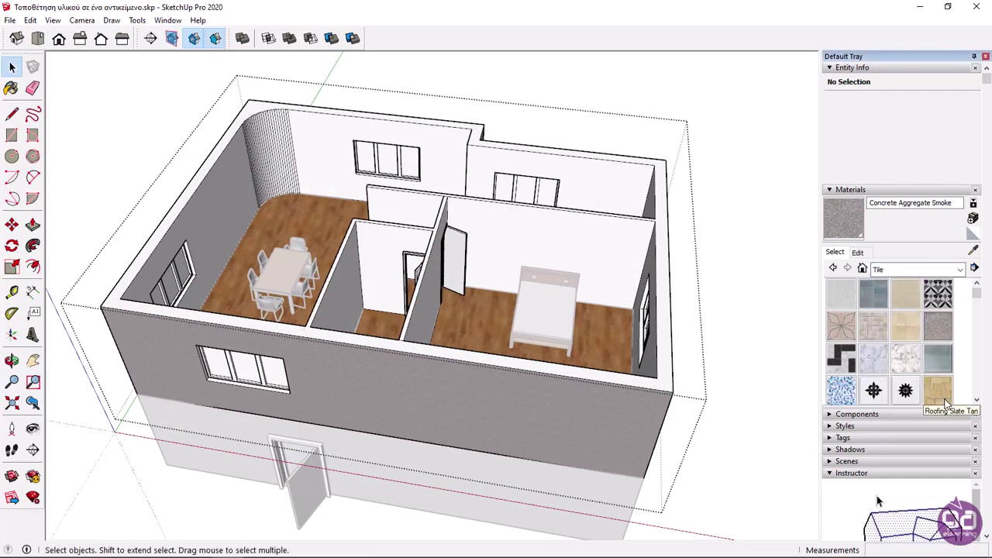
left_click(880, 350)
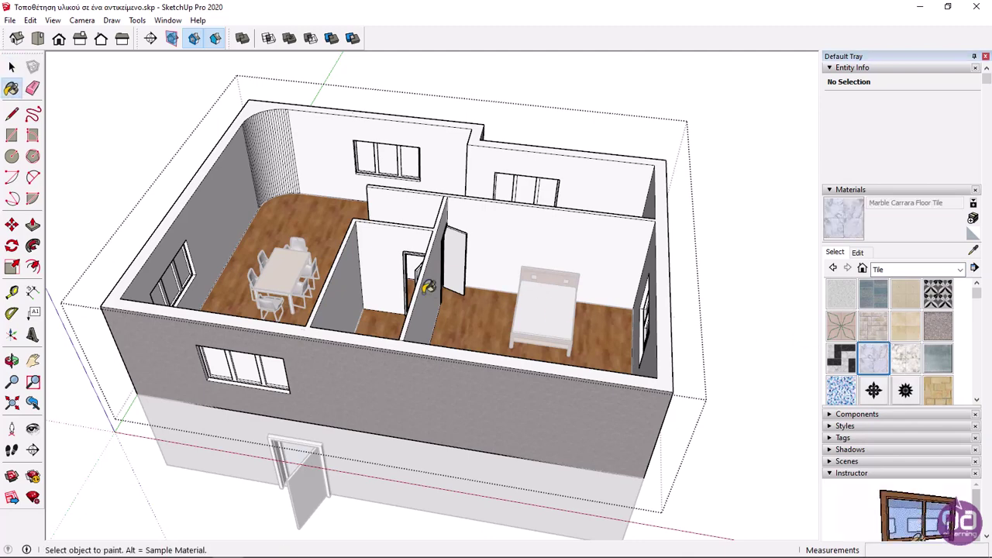
left_click(391, 266)
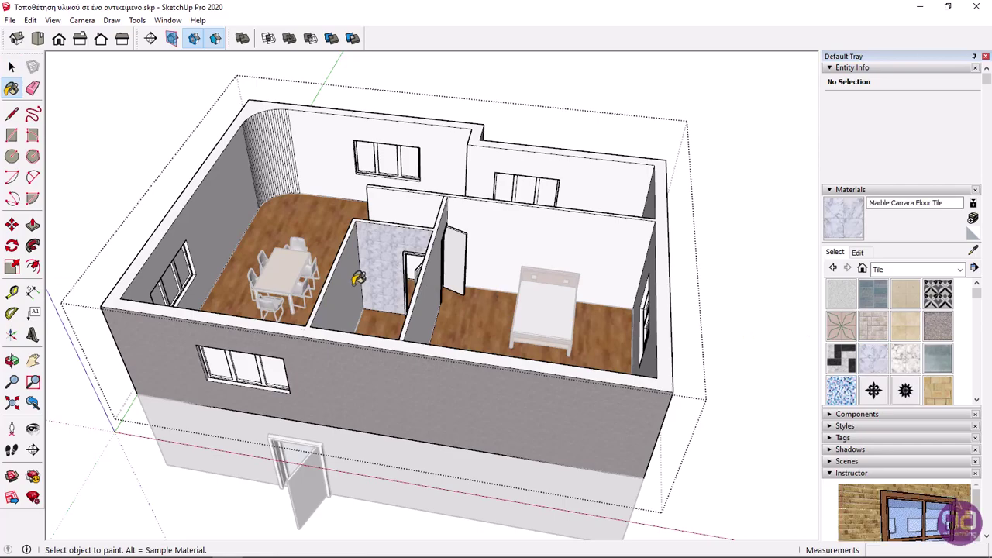
left_click(361, 279)
mouse_move(361, 278)
middle_mouse_down()
mouse_move(565, 277)
mouse_move(661, 198)
mouse_move(589, 190)
mouse_move(159, 201)
middle_mouse_up()
left_click(566, 277)
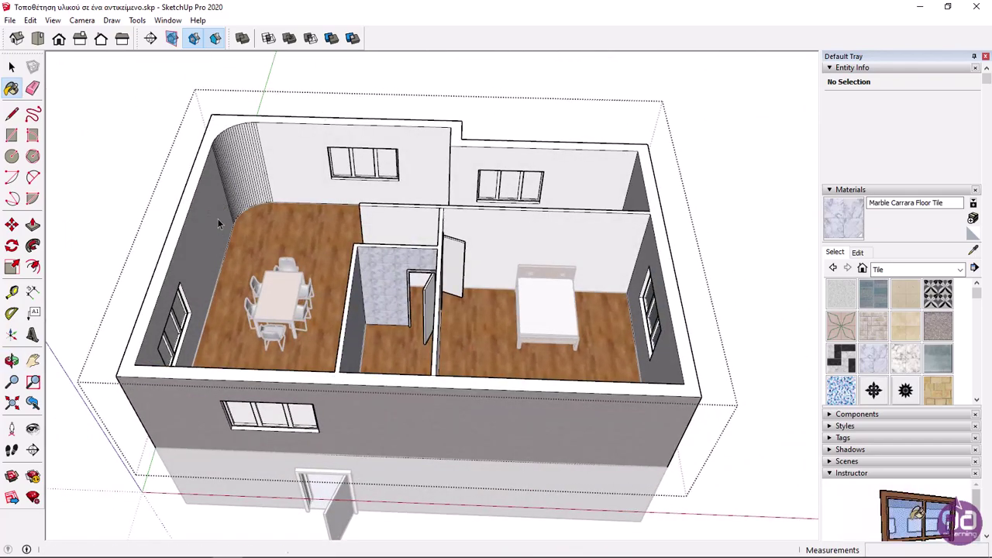
key("space")
- Draw an edge along the floor across the small tiled room's doorway and delete the face that closes the opening
mouse_move(318, 290)
middle_mouse_down()
mouse_move(487, 324)
mouse_move(348, 288)
mouse_move(344, 347)
mouse_move(612, 287)
middle_mouse_up()
scroll(510, 263, "up", 8)
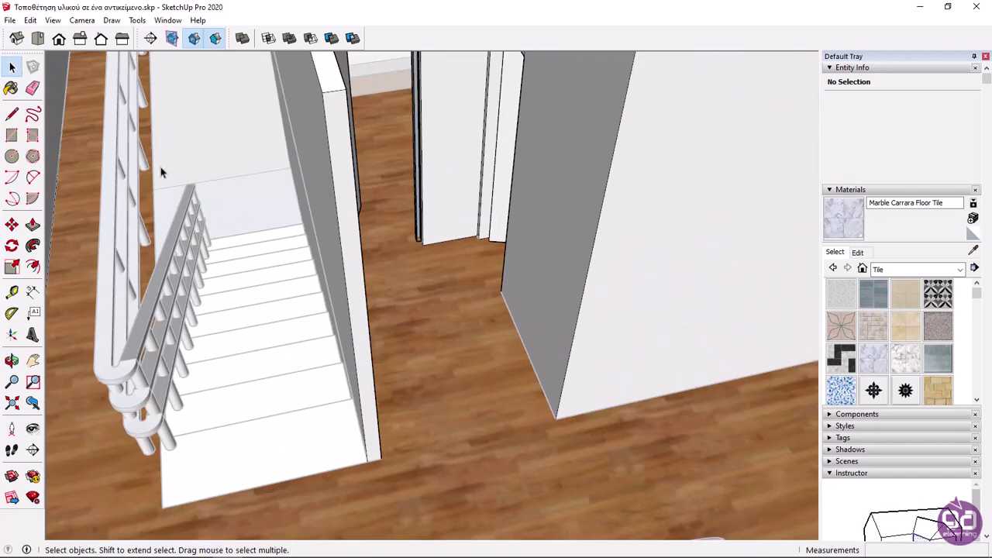
left_click(17, 119)
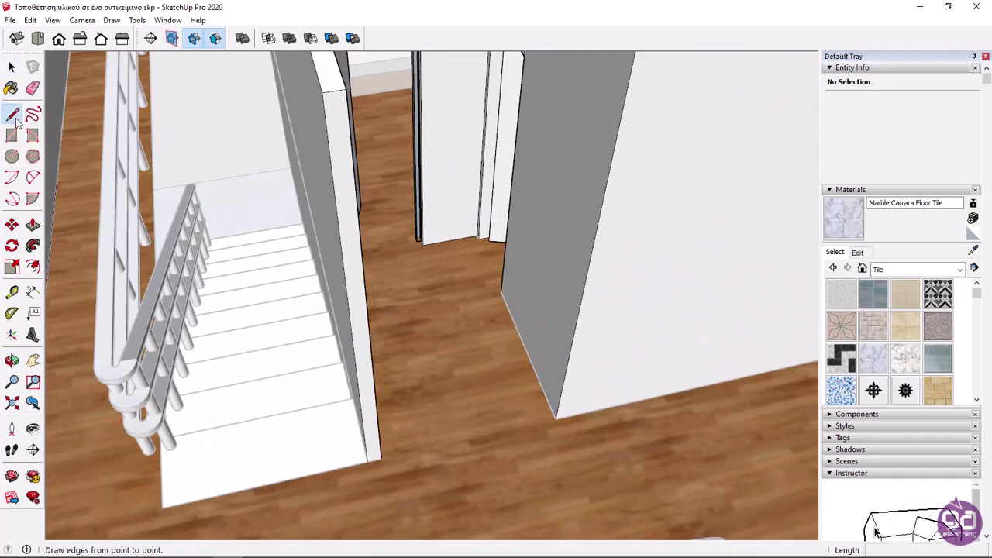
left_click(501, 291)
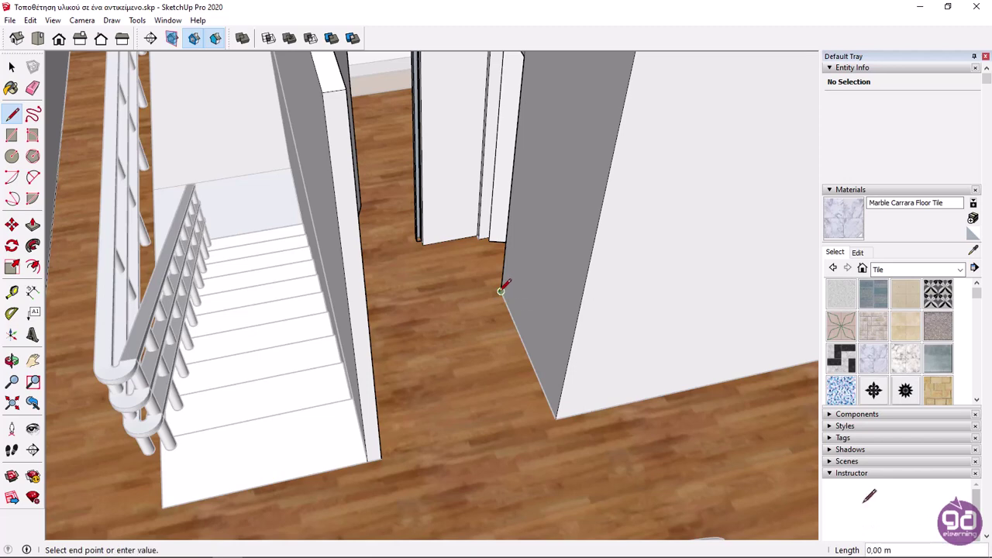
left_click(479, 239)
scroll(486, 232, "down", 5)
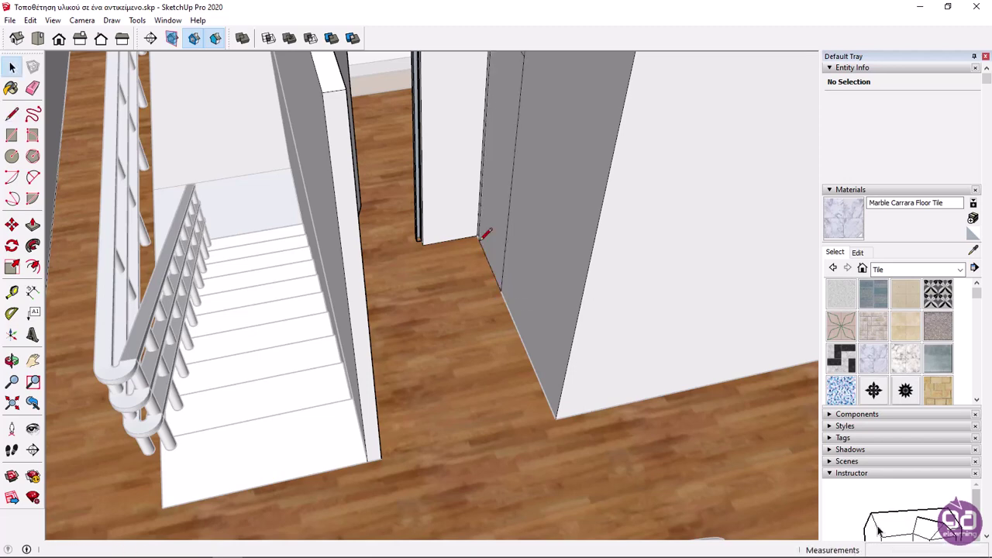
key("space")
left_click(495, 176)
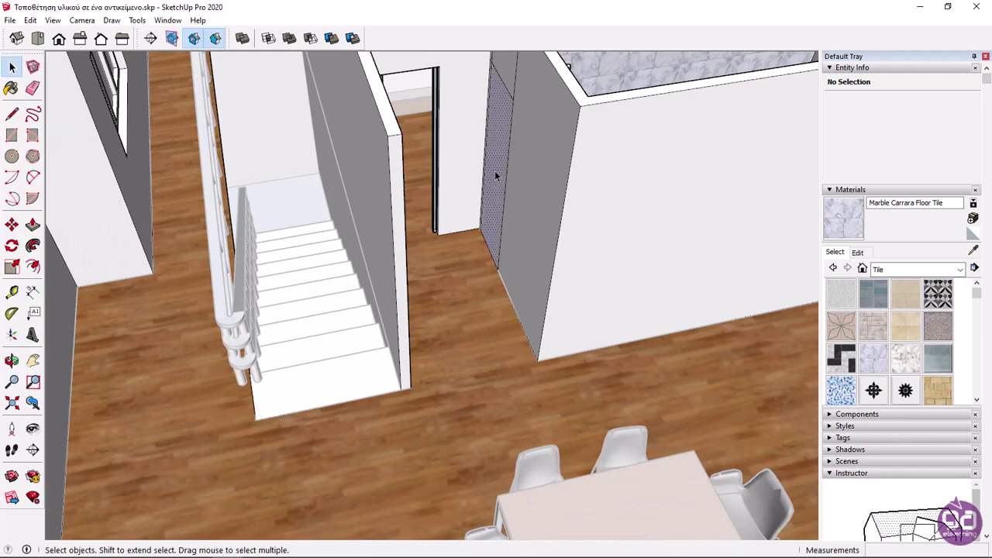
key("Delete")
- Paint the small tiled room's floor with Field Rectangle Tile
scroll(631, 242, "down", 4)
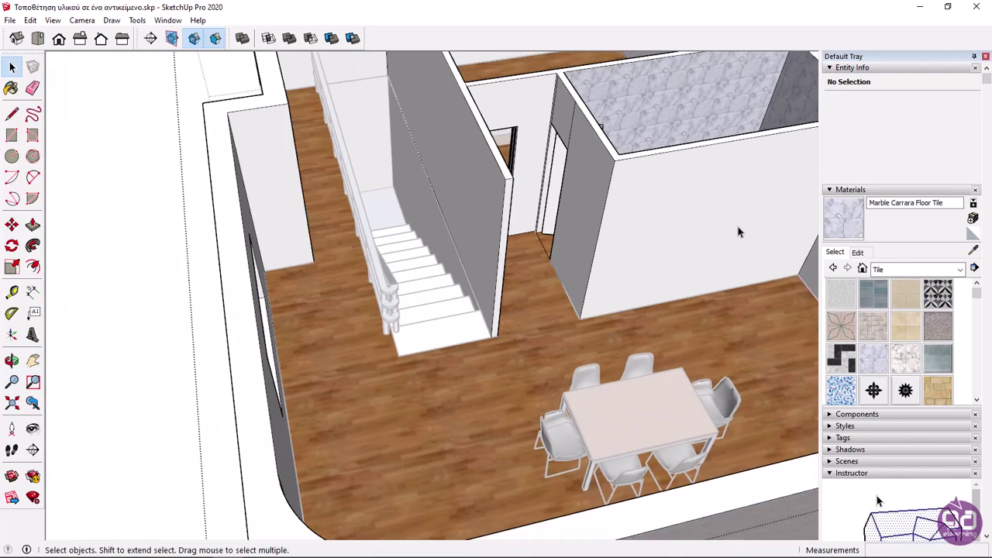
middle_click_drag(631, 242, 384, 258)
scroll(384, 258, "up", 3)
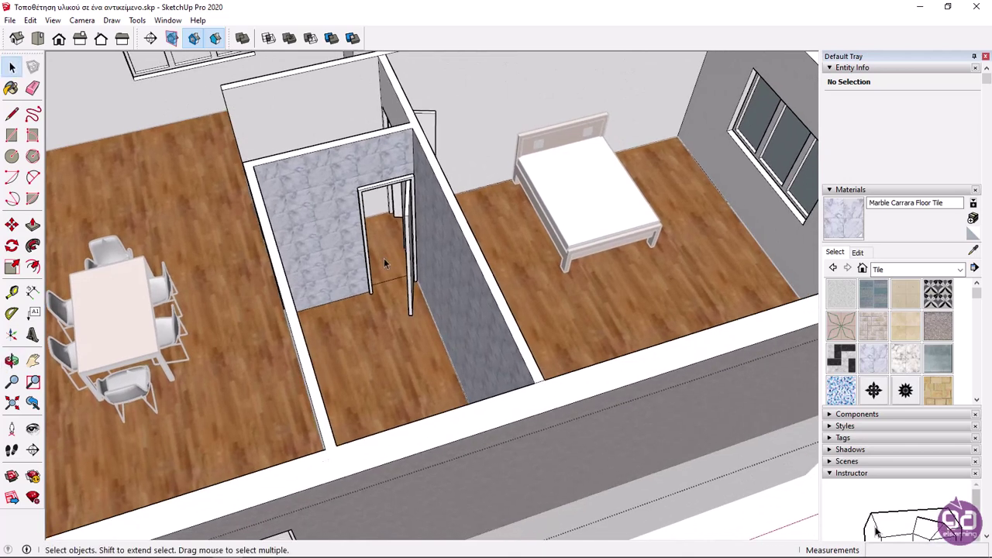
left_click(873, 325)
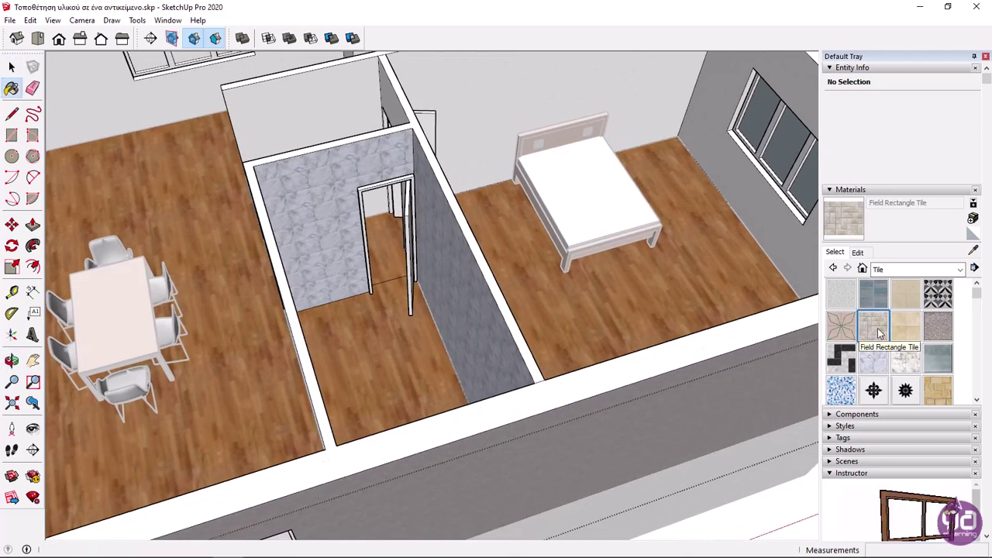
left_click(417, 345)
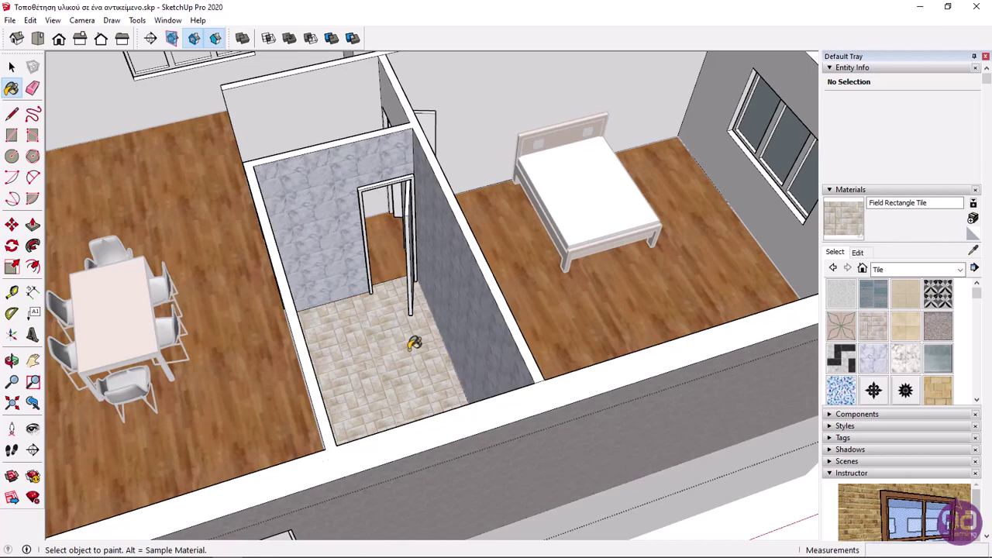
scroll(415, 345, "down", 2)
key("space")
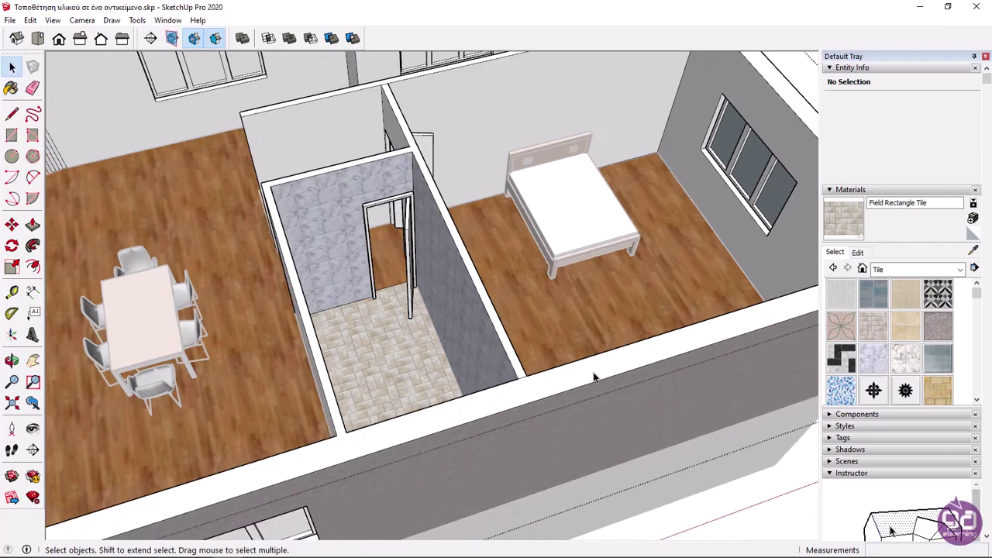
- Paint the partition wall facing the dining area with 0028_AntiqueWhite from the Colors-Named collection
middle_click_drag(593, 376, 683, 327)
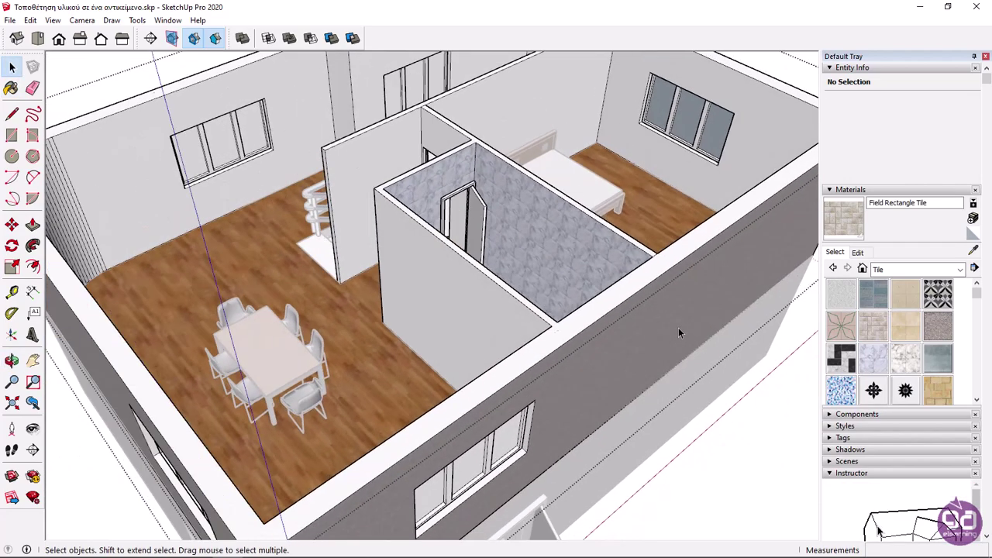
scroll(665, 328, "down", 3)
scroll(652, 329, "up", 4)
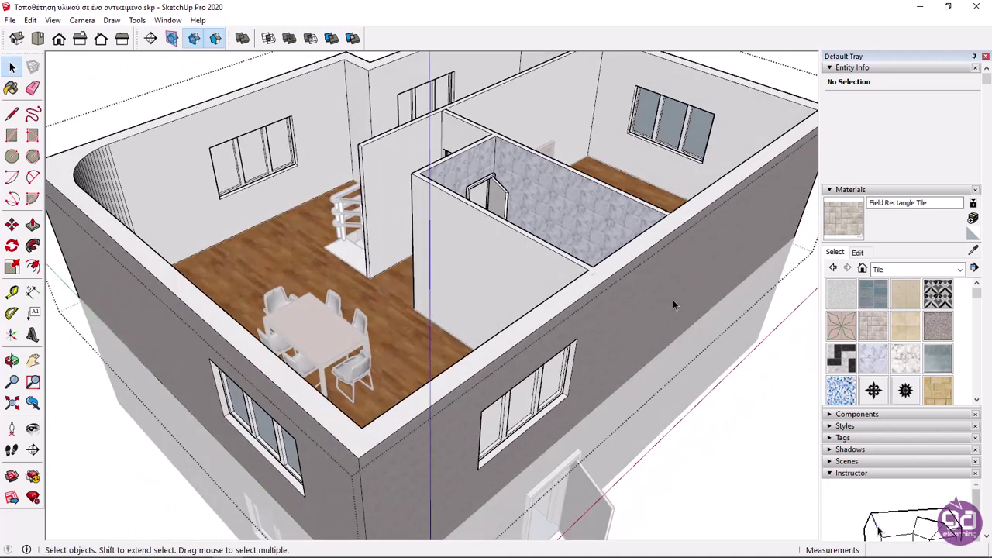
left_click(960, 269)
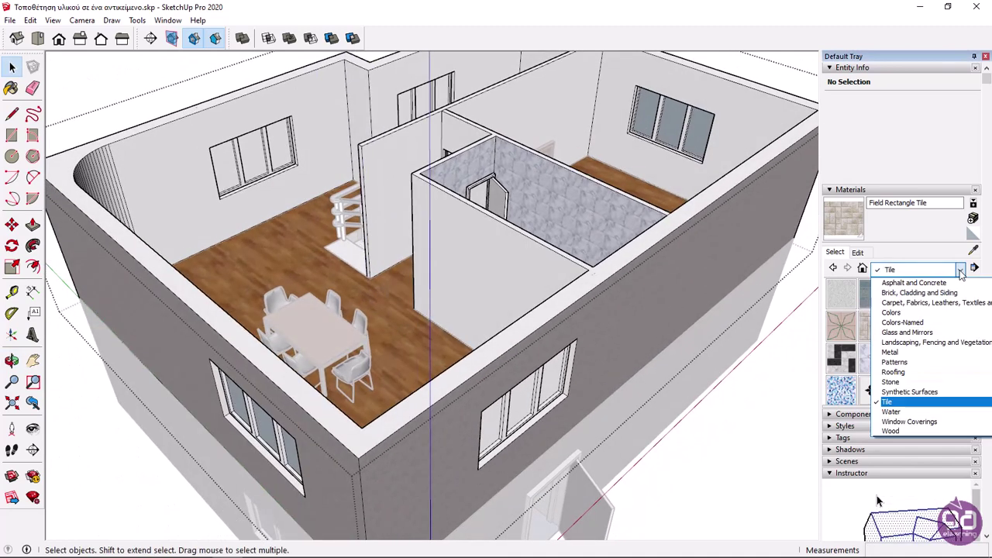
left_click(957, 322)
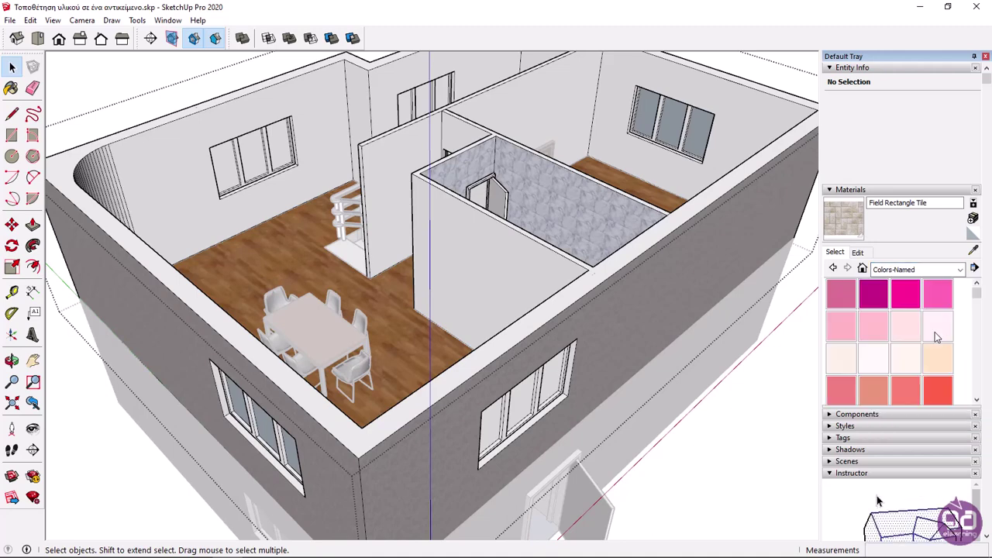
scroll(939, 348, "down", 4)
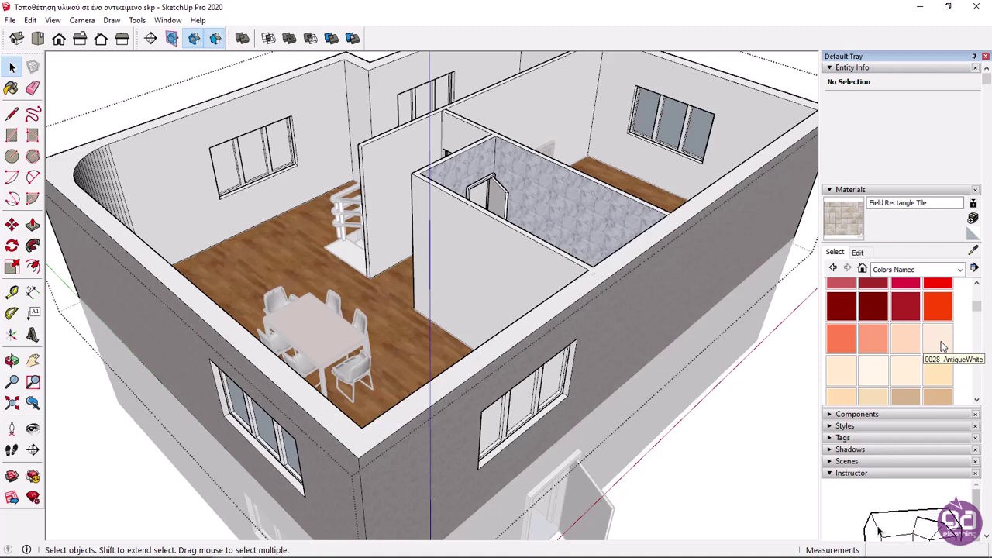
left_click(942, 343)
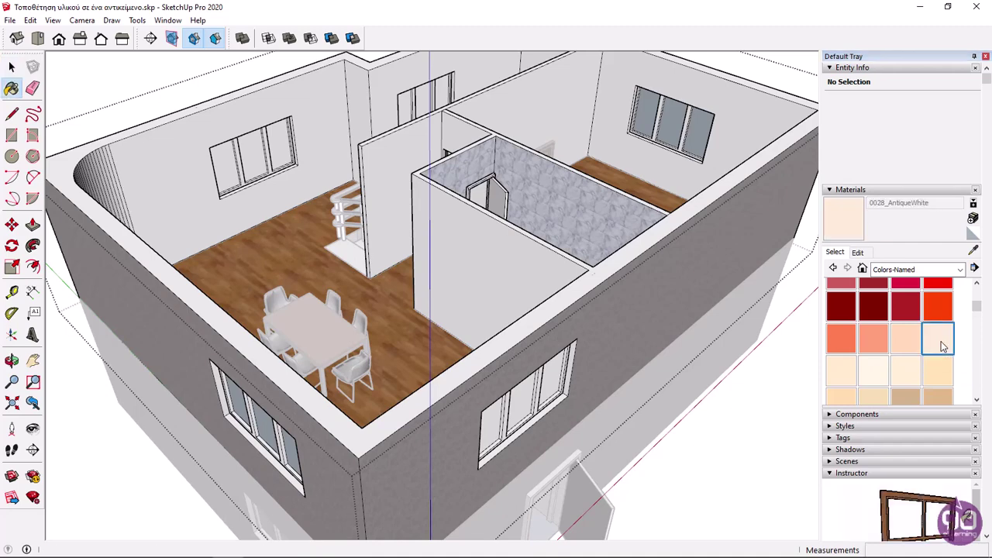
left_click(486, 261)
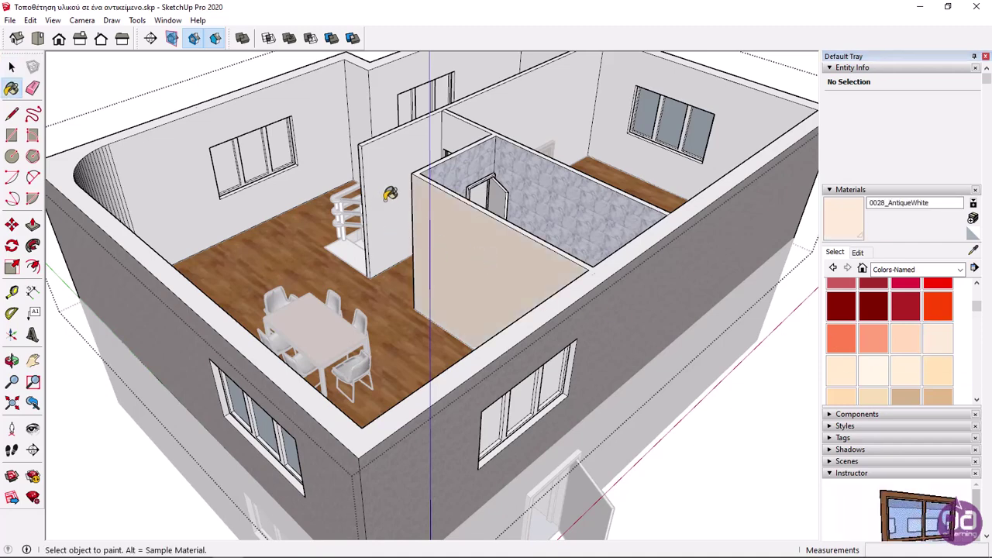